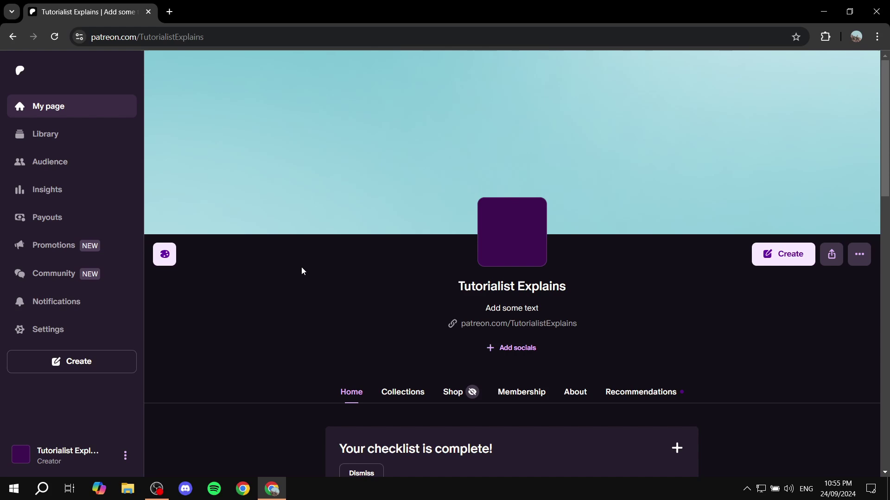
Step: Go to Settings > Billing and payouts and point out the empty Payout method section
scroll(302, 271, "down", 3)
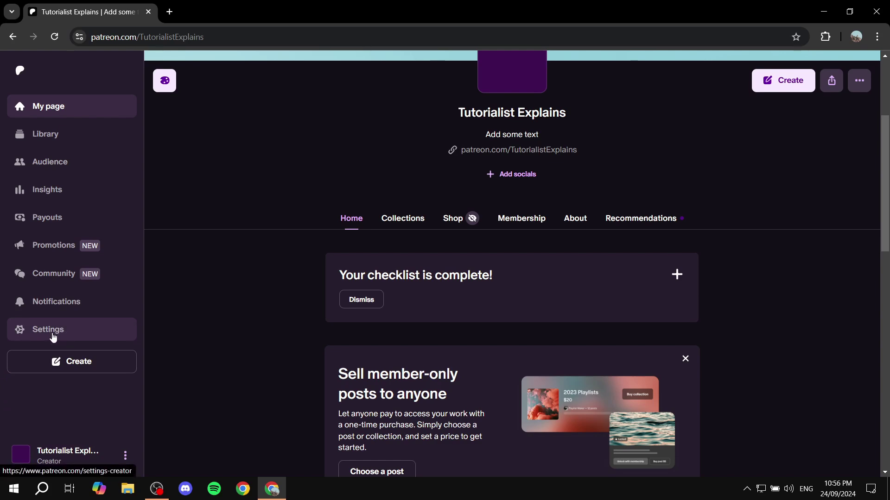
left_click(54, 338)
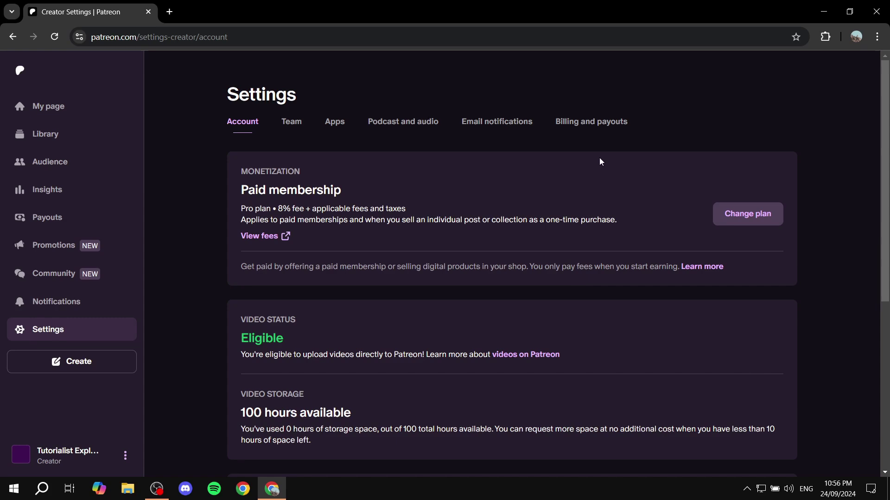
left_click(607, 126)
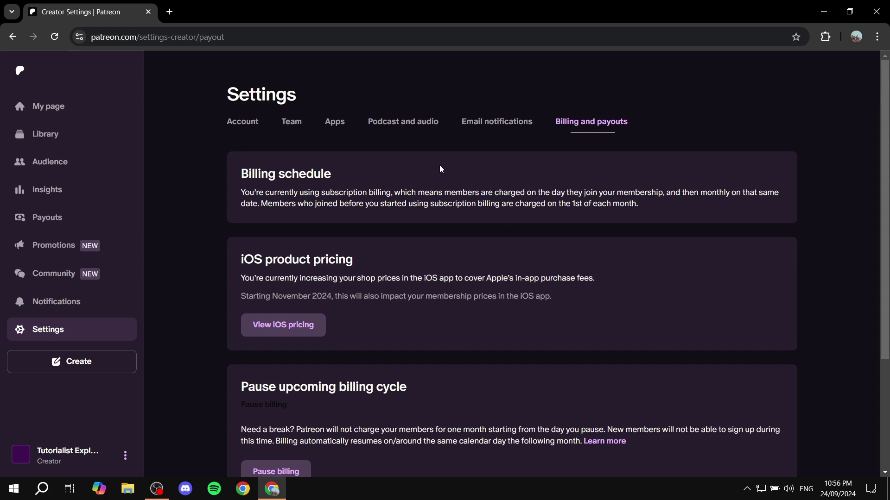
scroll(440, 169, "down", 3)
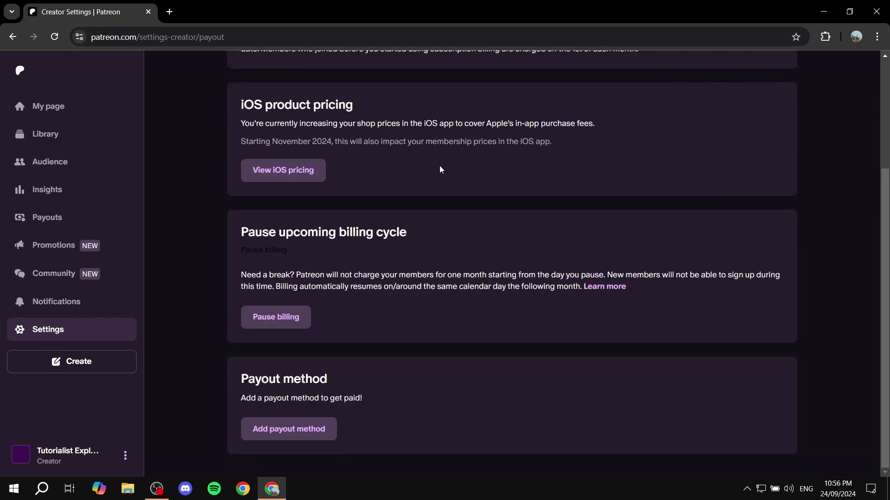
left_click_drag(241, 379, 365, 382)
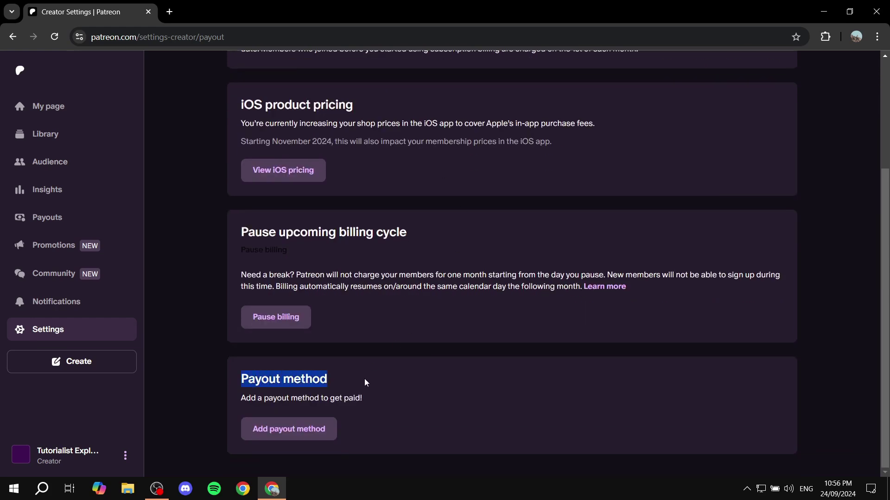
left_click(365, 381)
left_click_drag(241, 399, 389, 403)
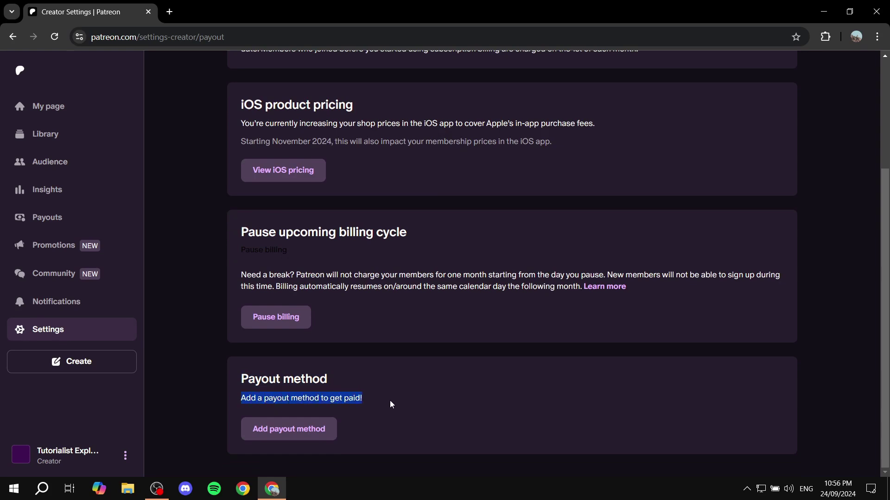
left_click(390, 404)
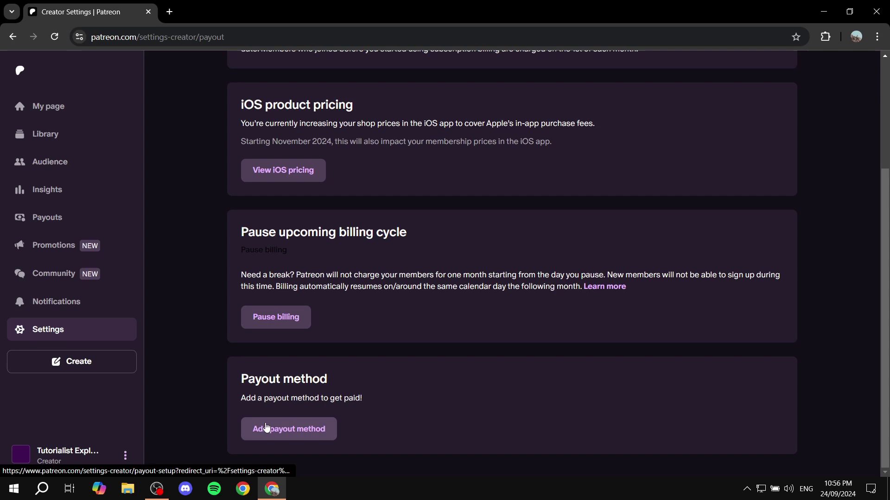
Step: Start adding a payout method as an individual who is not a US citizen or resident
left_click(299, 430)
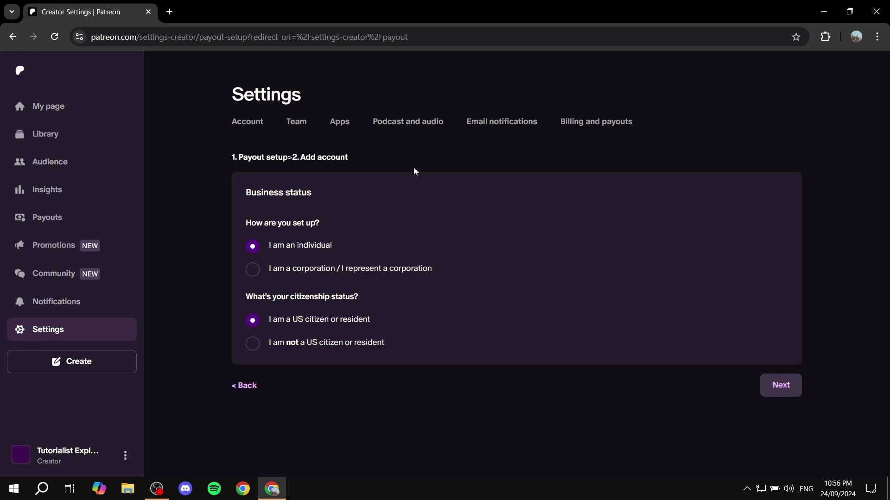
left_click_drag(242, 223, 318, 223)
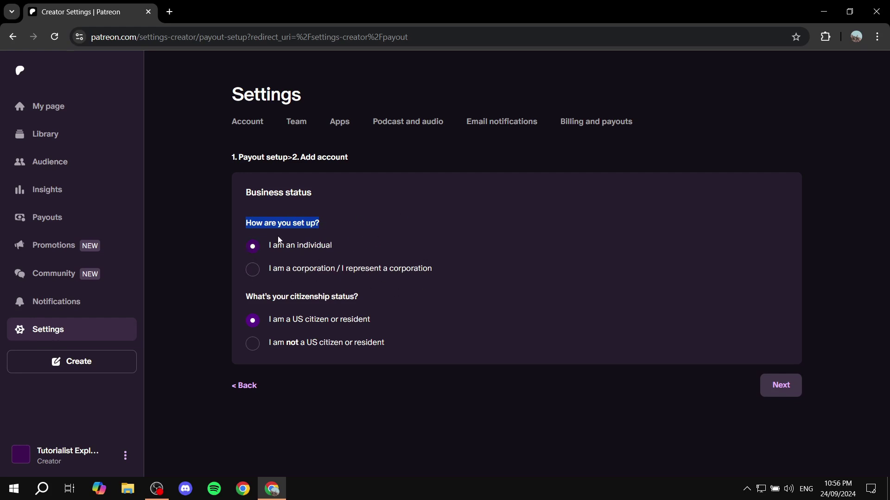
left_click(291, 235)
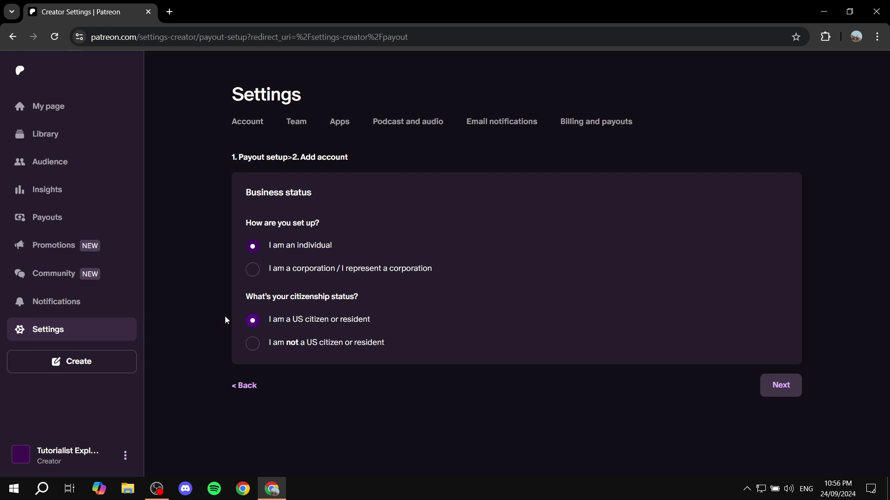
left_click_drag(241, 297, 371, 288)
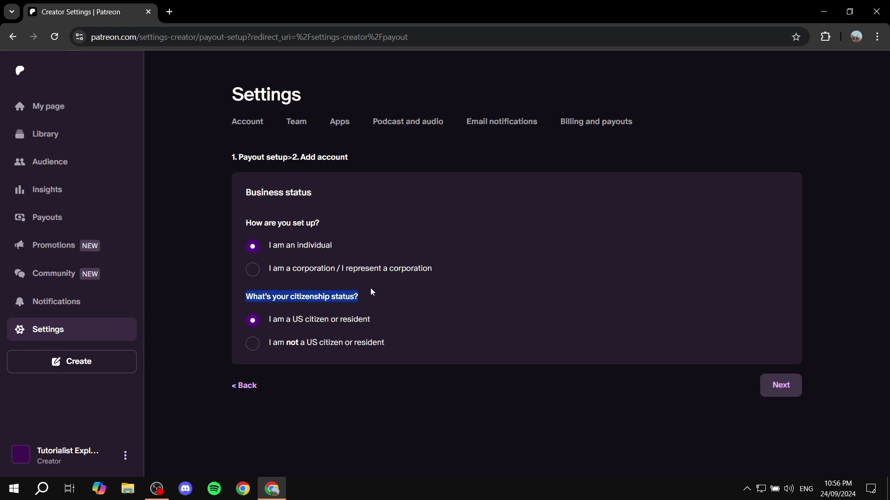
left_click(404, 288)
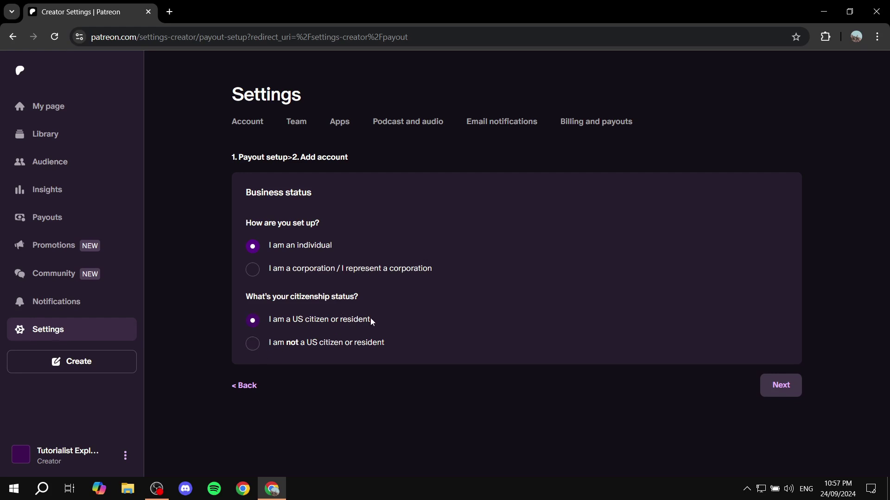
left_click(342, 343)
left_click(787, 388)
Step: Filter the country list by 'United' and pick United Arab Emirates as payout country
left_click(782, 392)
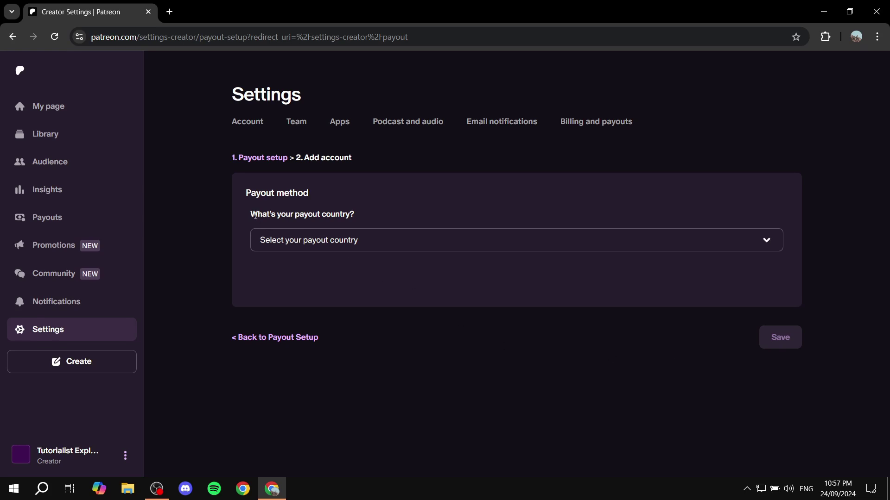
left_click_drag(250, 214, 375, 214)
left_click(416, 197)
left_click(759, 239)
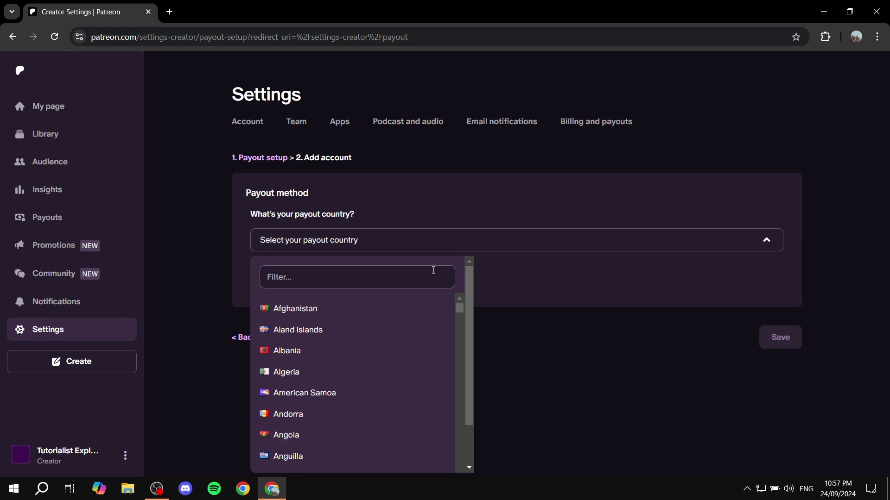
left_click(418, 273)
type("United")
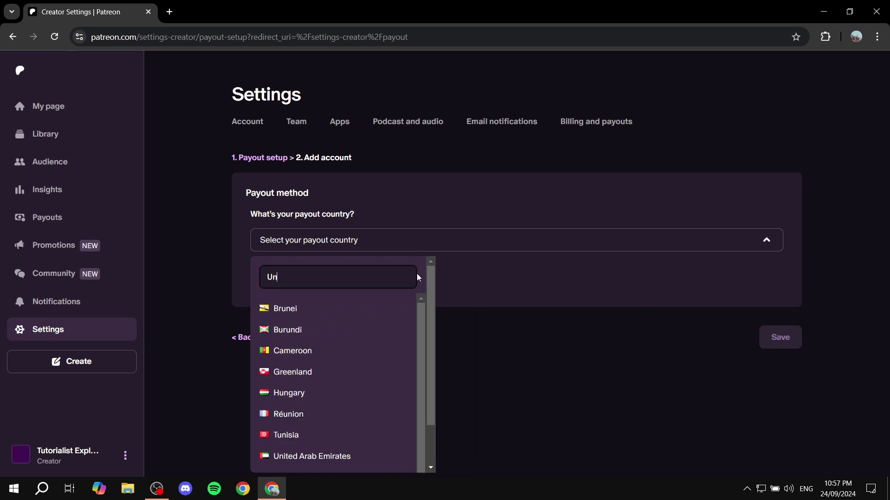
left_click(366, 307)
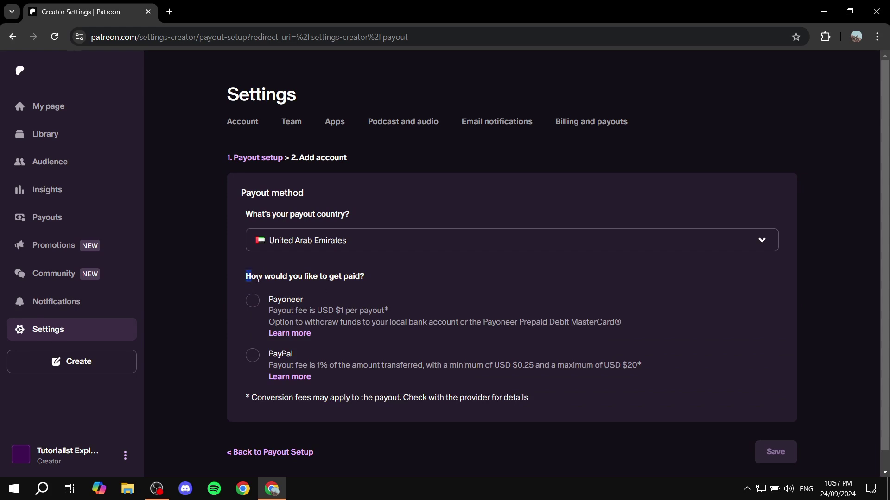
left_click_drag(258, 278, 408, 281)
left_click(407, 279)
Step: Select PayPal as the payout method and begin 'Log in with PayPal' to link it
left_click(257, 362)
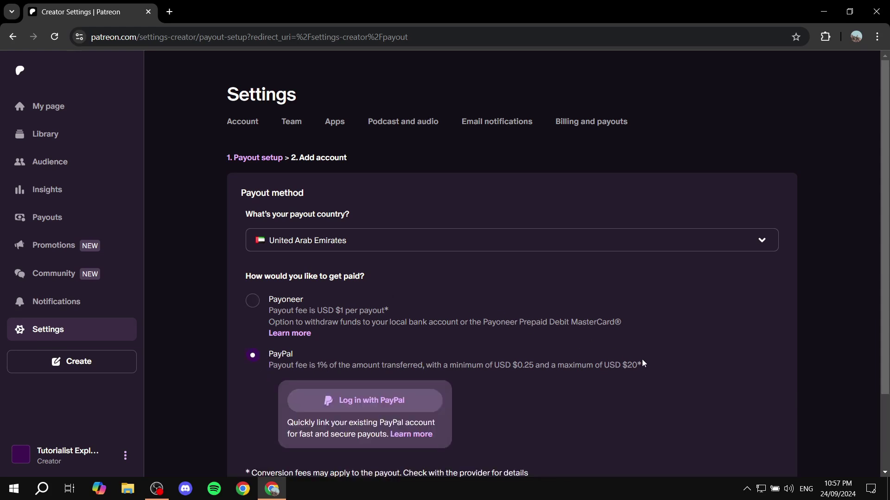
scroll(644, 360, "down", 2)
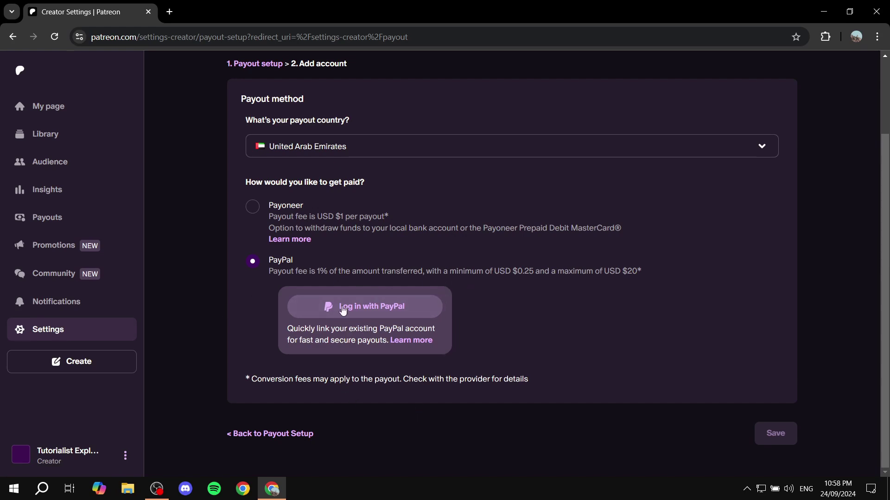
left_click(363, 308)
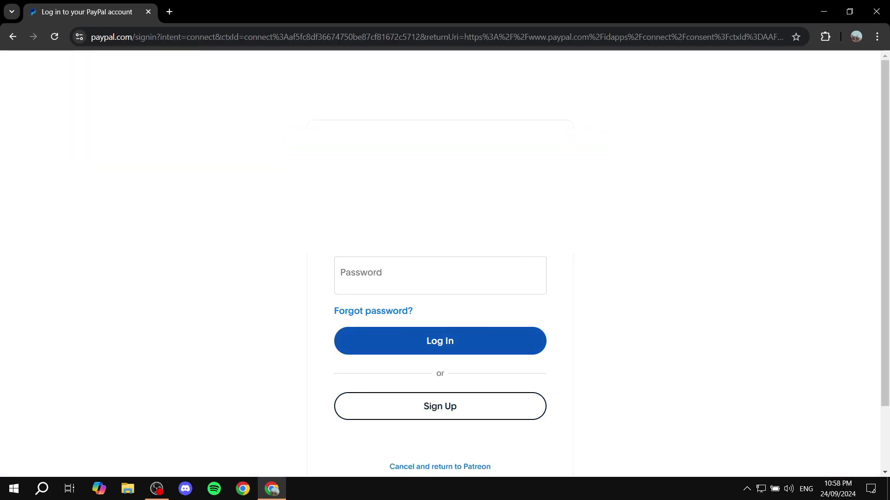
Step: Scroll through the PayPal login page to review it
scroll(634, 304, "down", 2)
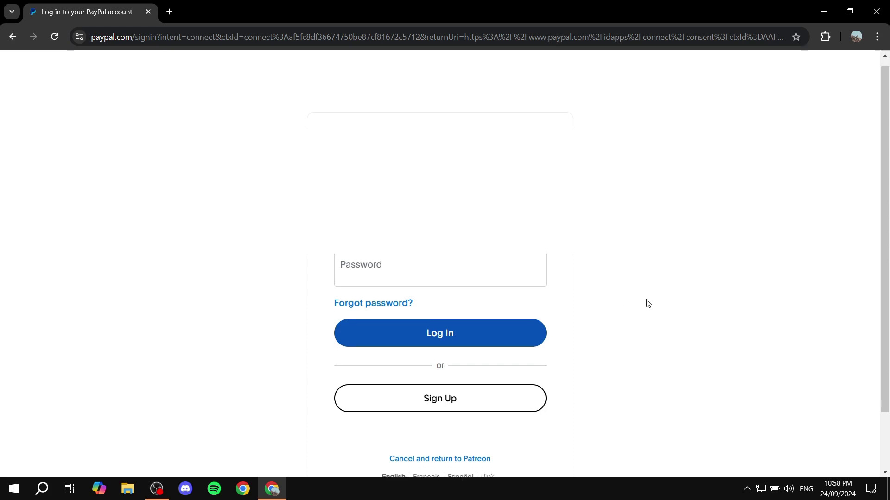
scroll(440, 301, "up", 2)
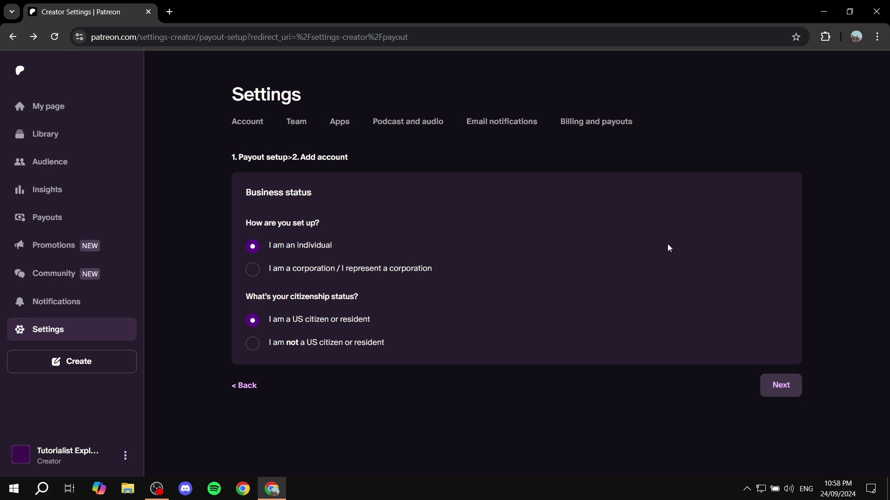
Step: Use '< Back' on the Business status form to reach the Billing and payouts tab
left_click(250, 392)
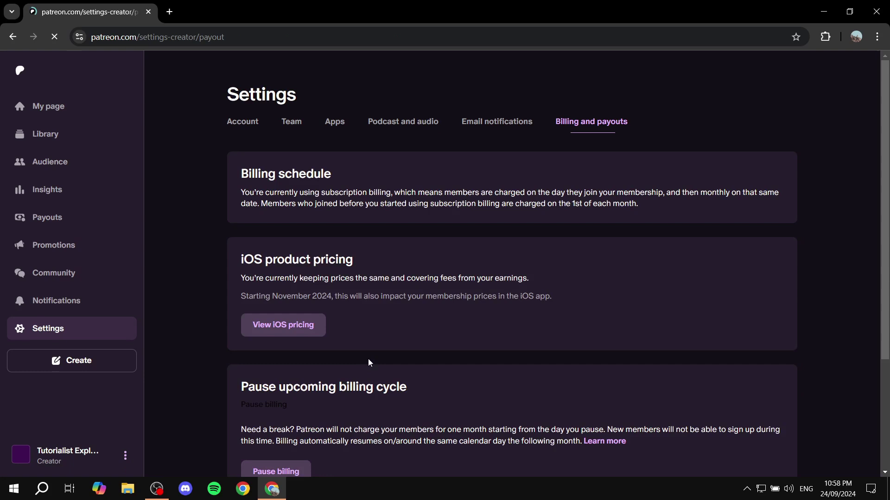